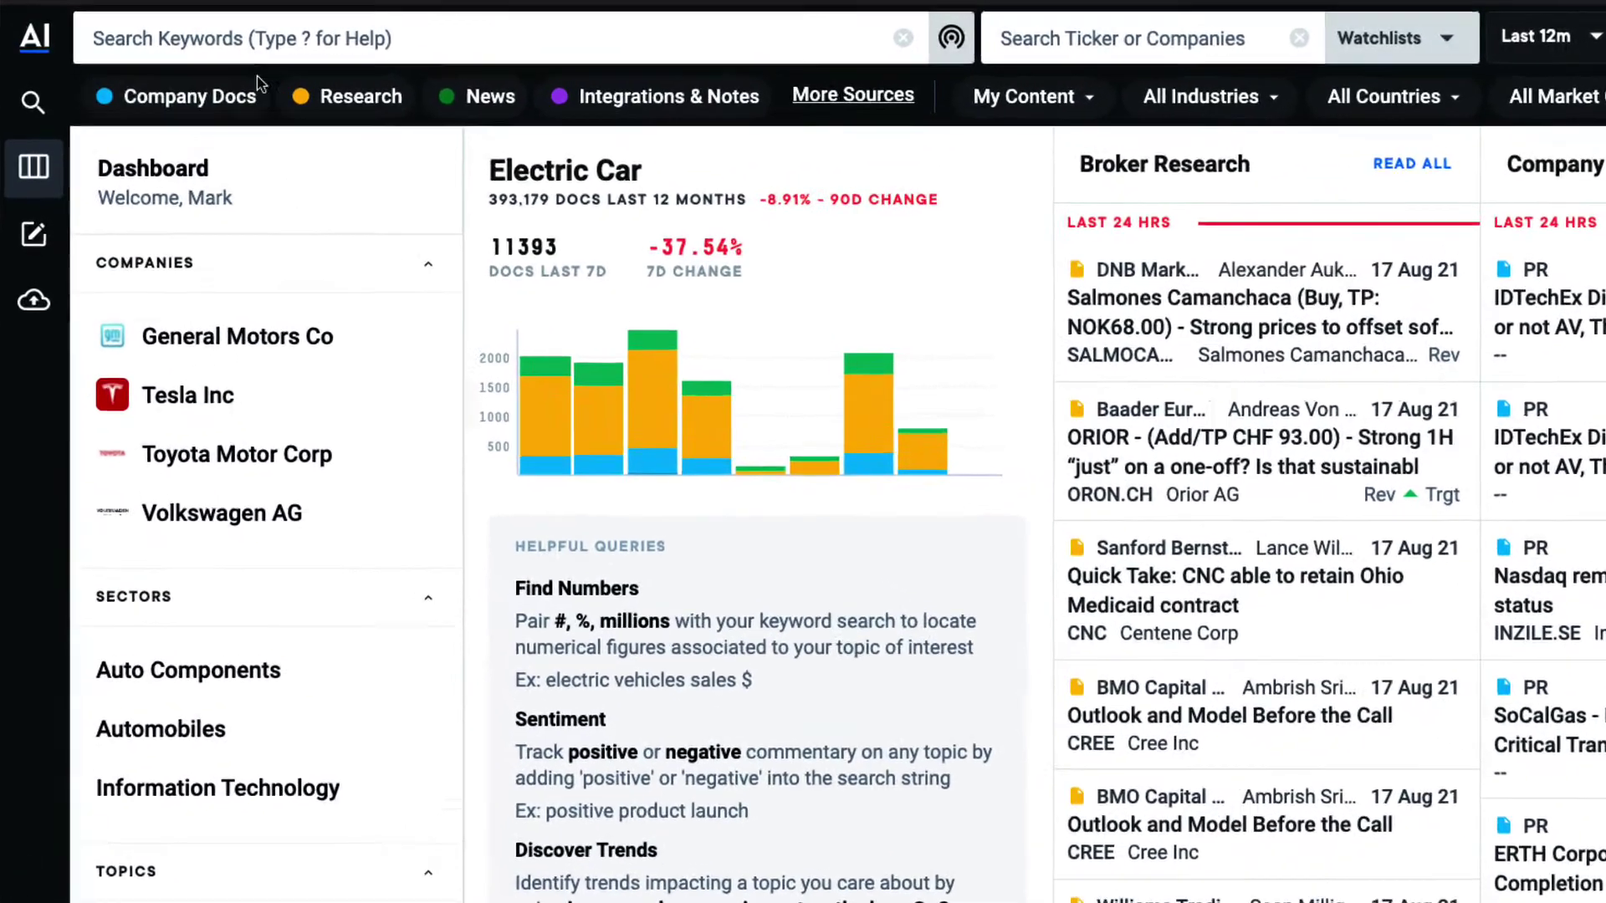
Run a keyword search for 'TAM fuel cell', returning 1,135 documents.
click(220, 33)
text(TAM fuel cell)
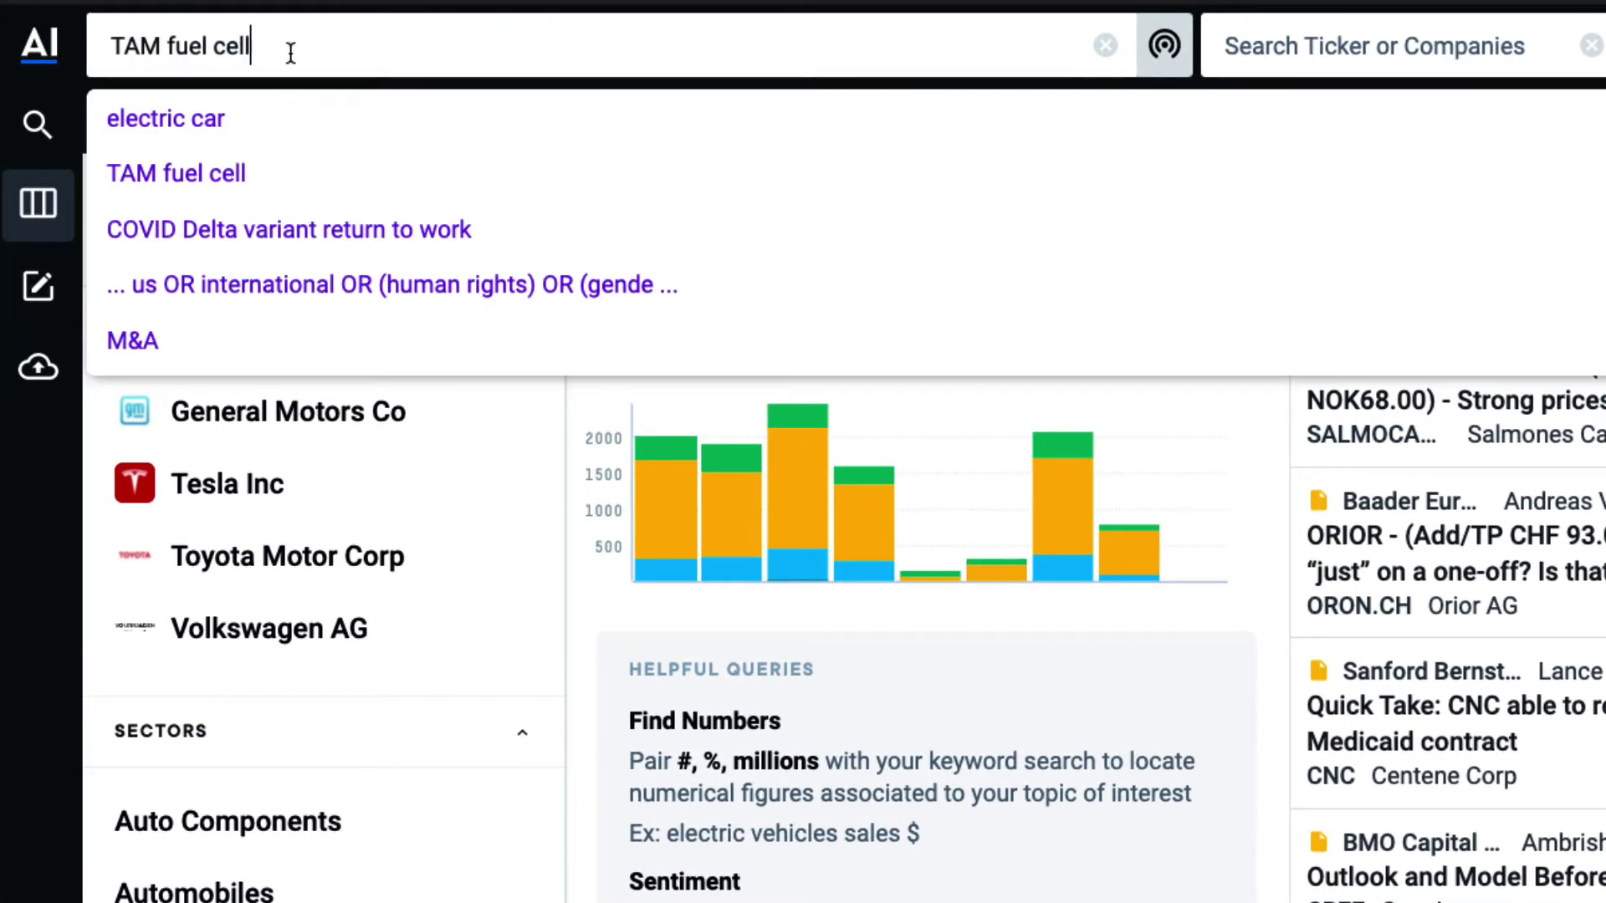
key(Return)
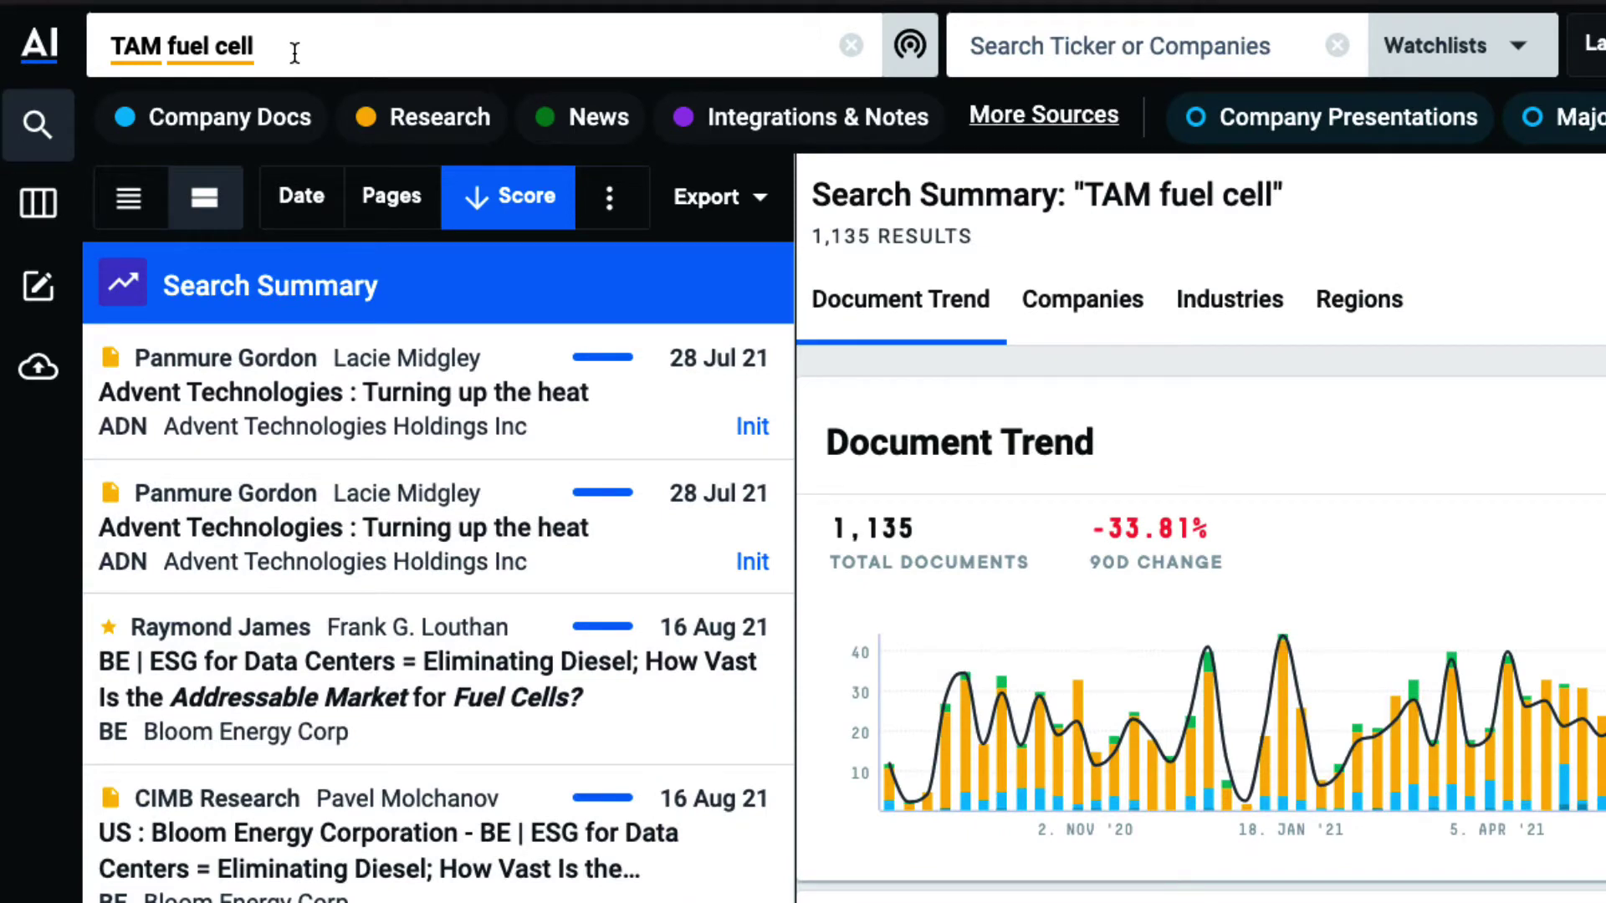
Open the keyword proximity settings and move the slider to 5 words, then back to 15.
click(911, 48)
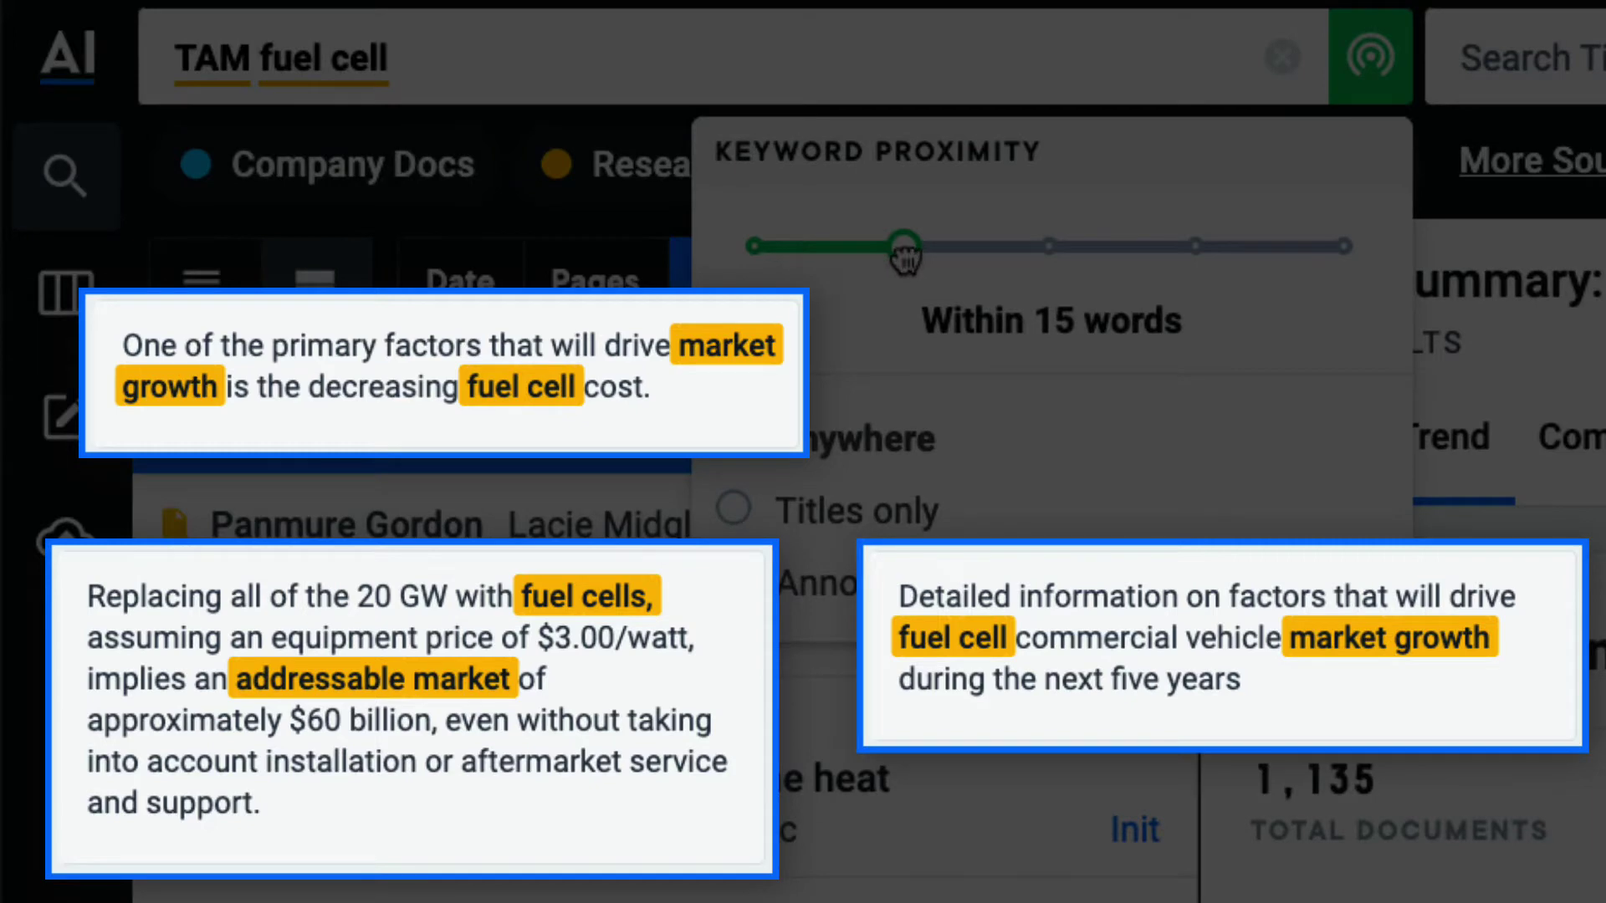
drag(903, 247, 758, 247)
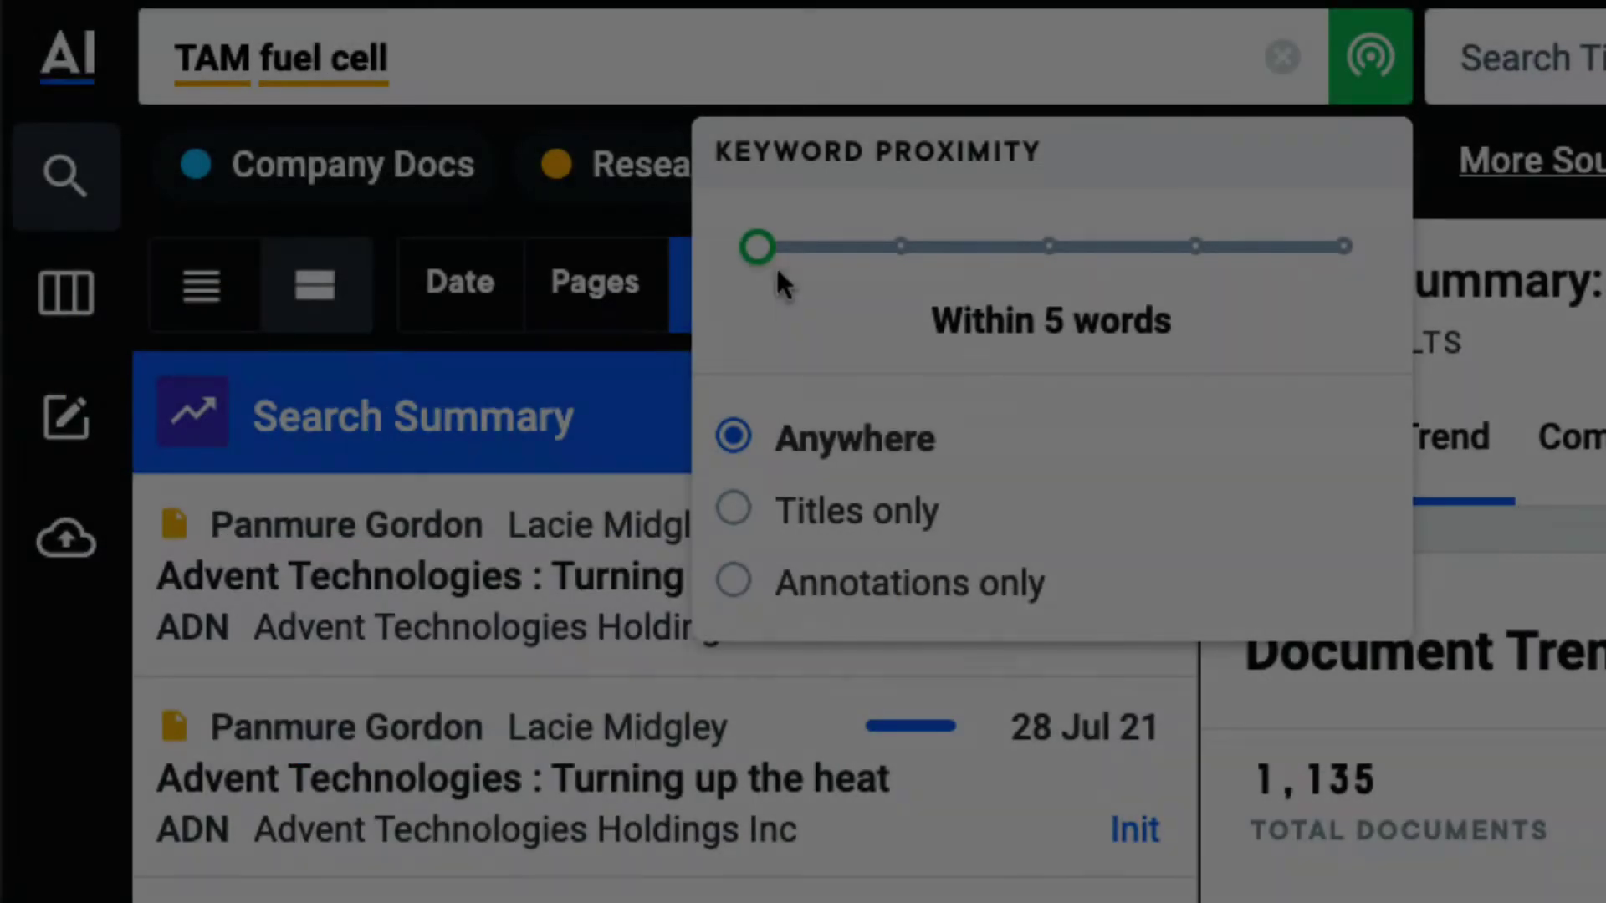
drag(758, 247, 903, 247)
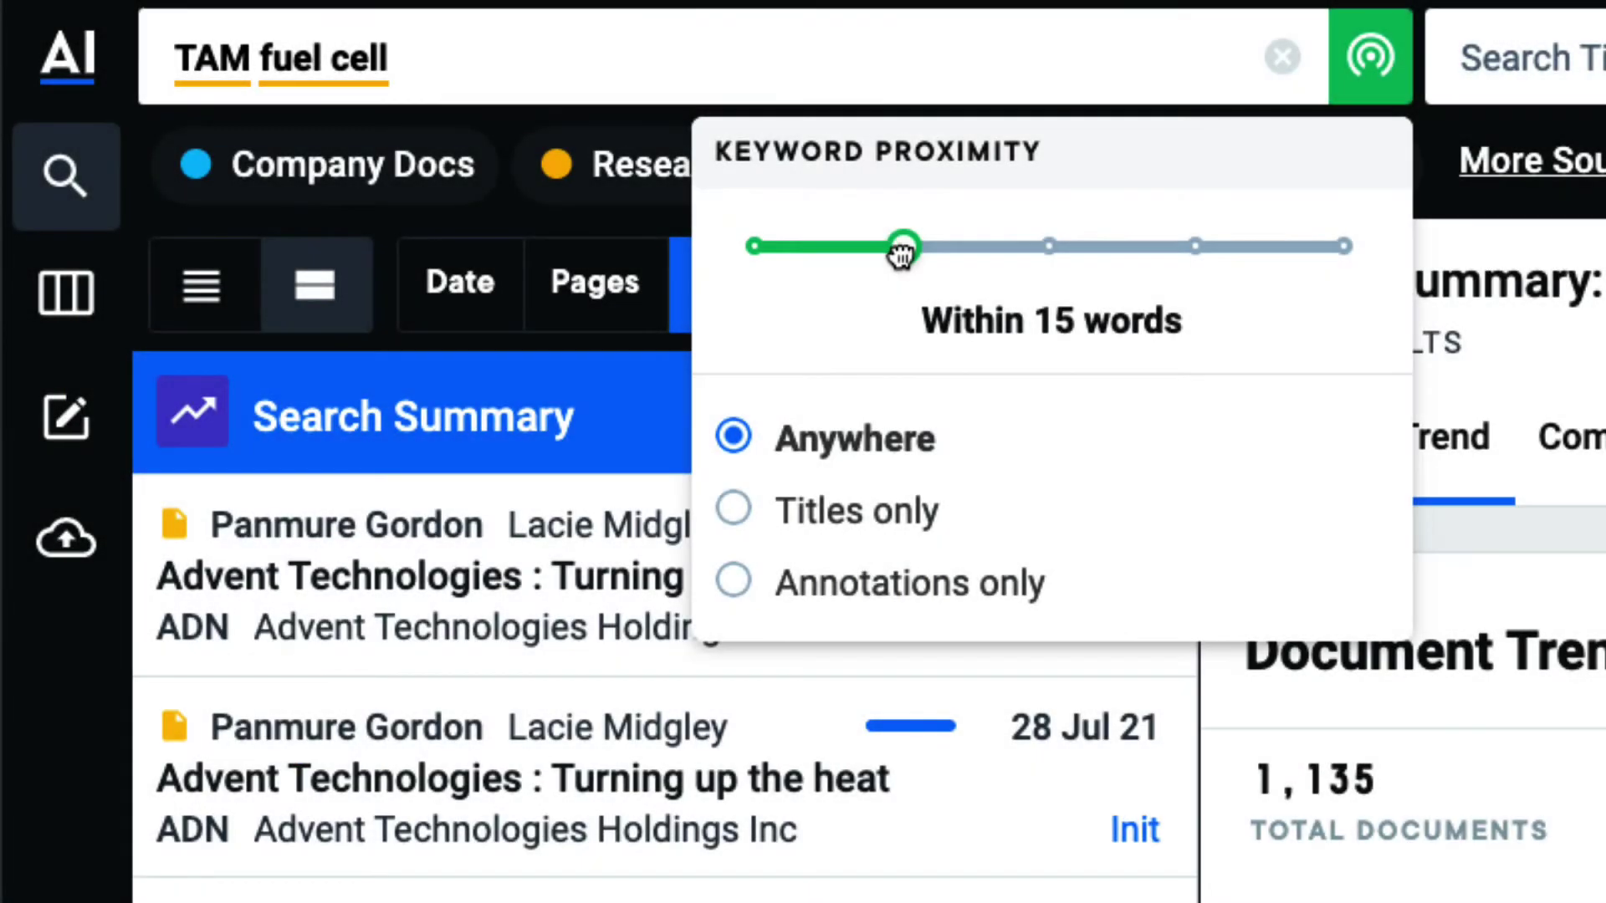
Sweep the proximity slider through 50, 300 and 15 words, ending at Within 5 words.
click(1053, 248)
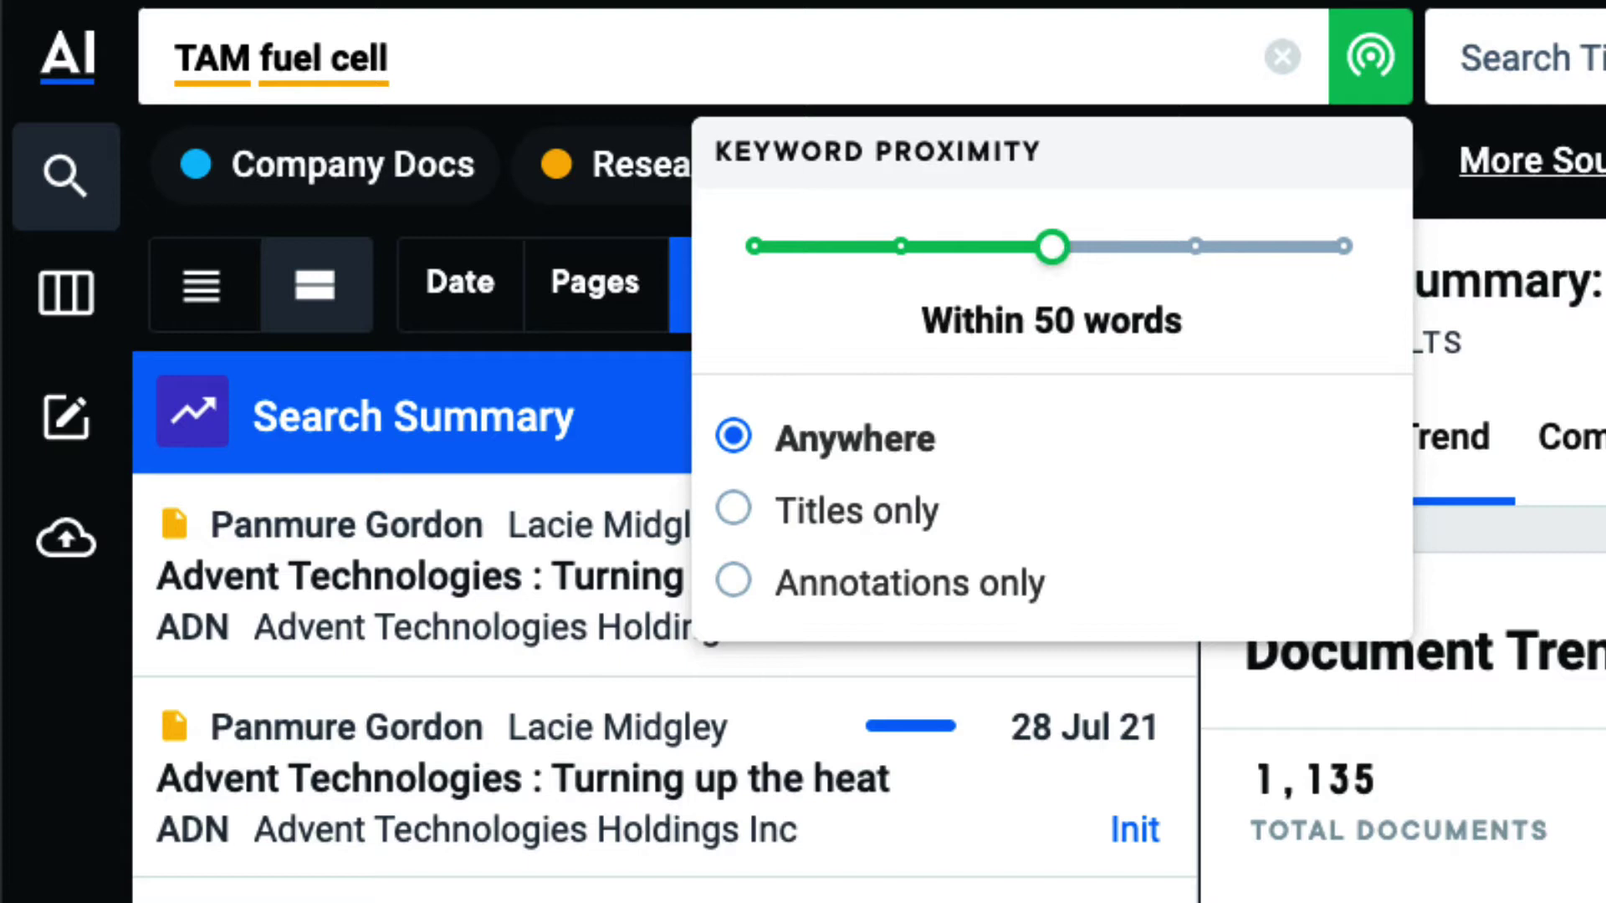
drag(1053, 247, 1197, 247)
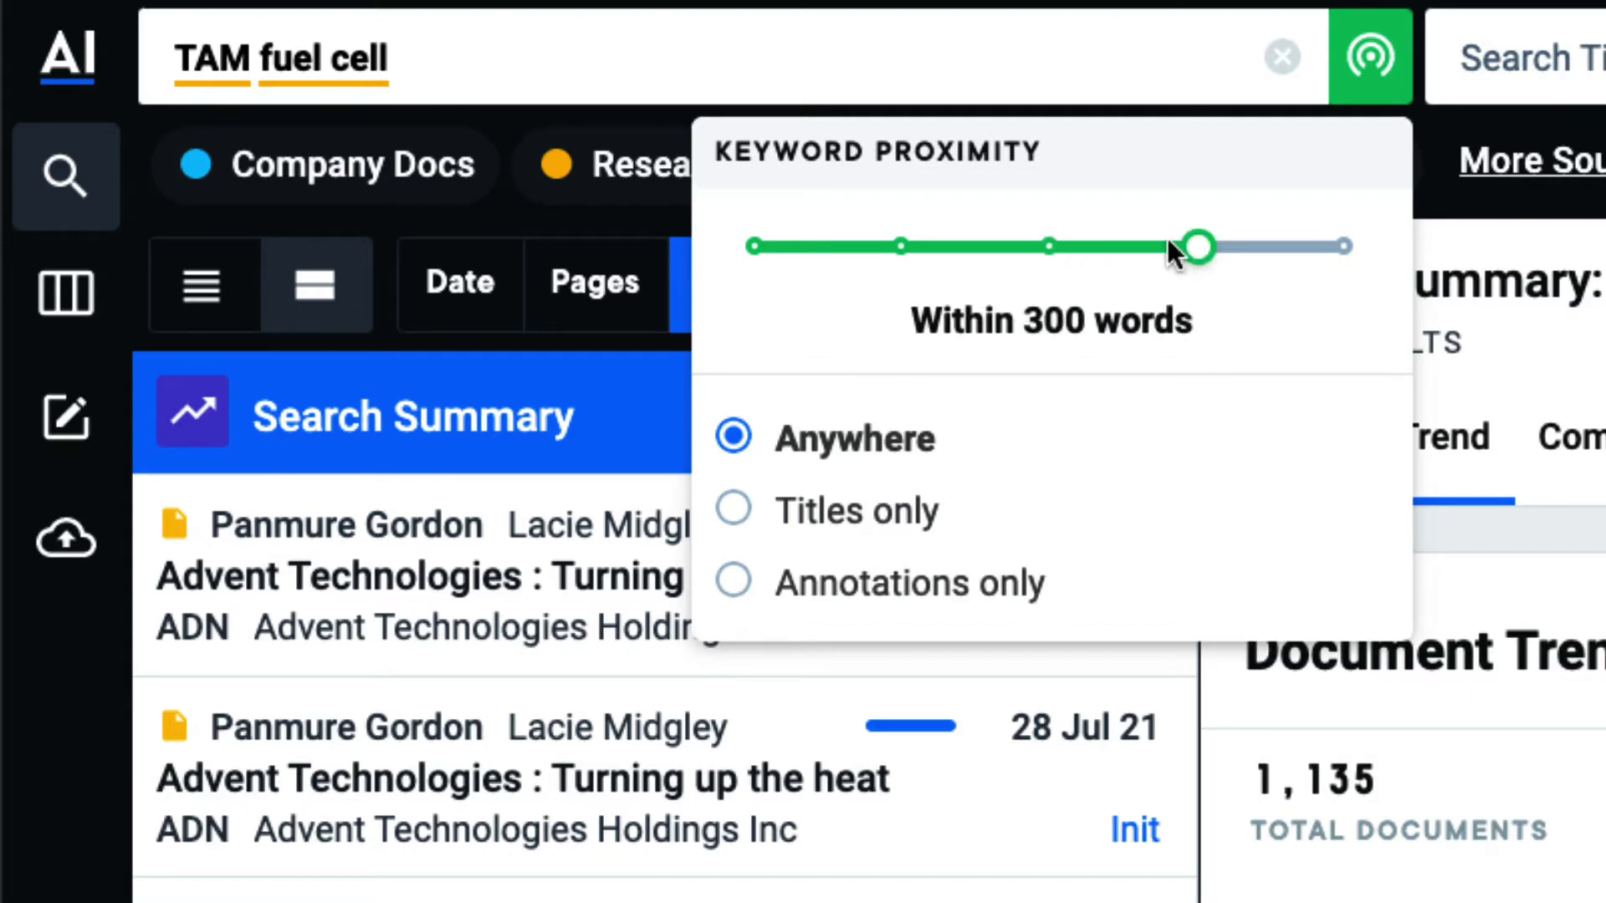
drag(1195, 248, 903, 247)
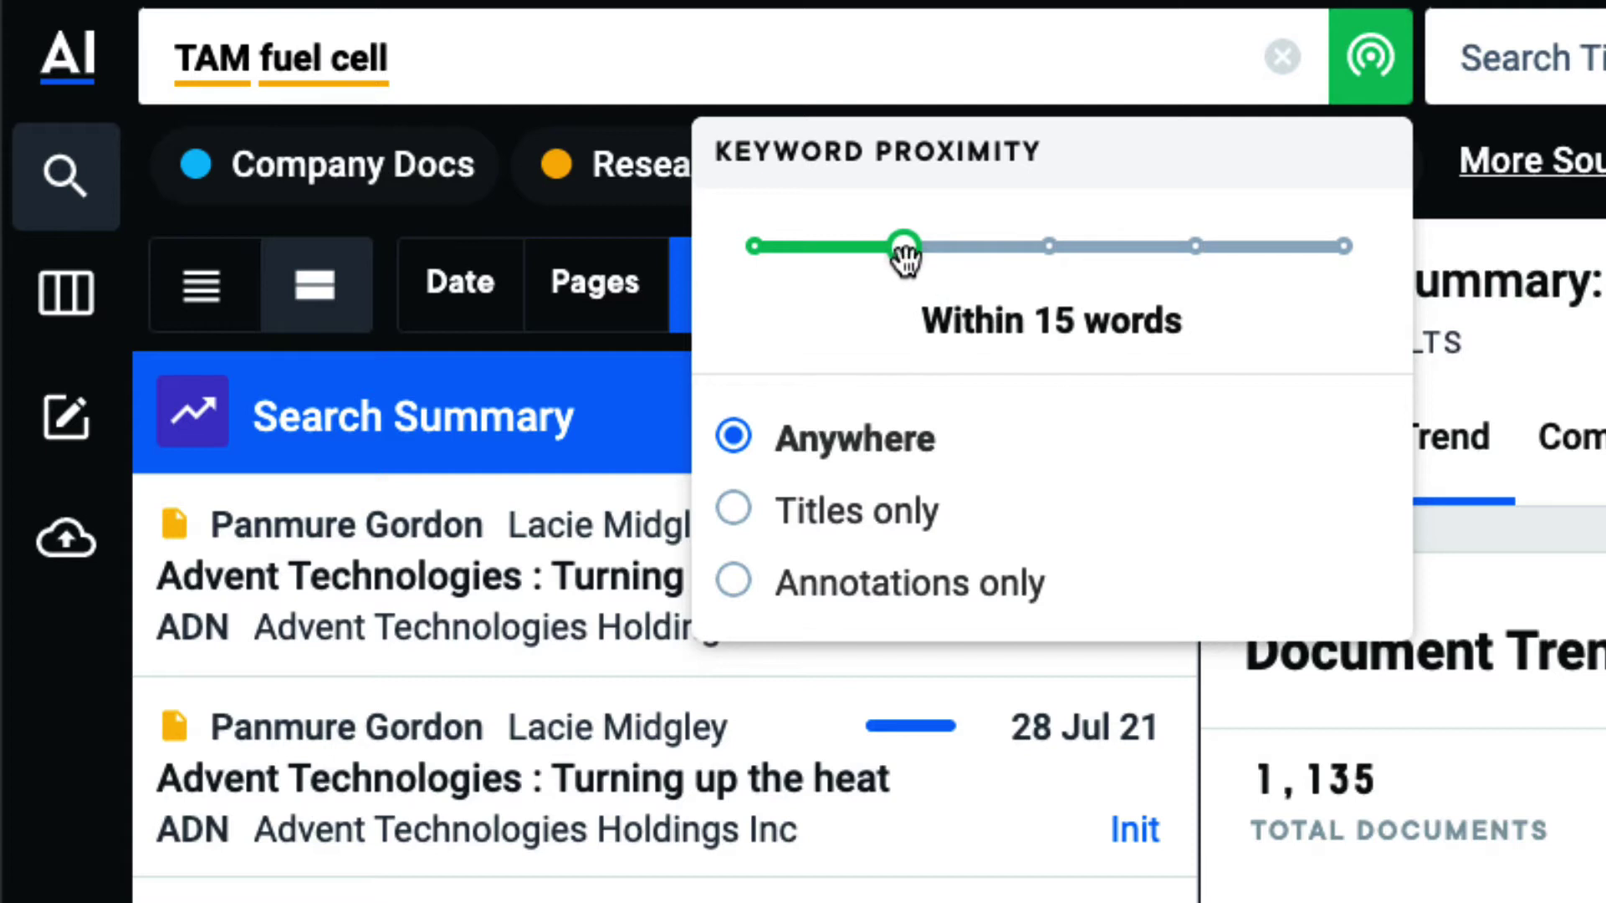
click(761, 265)
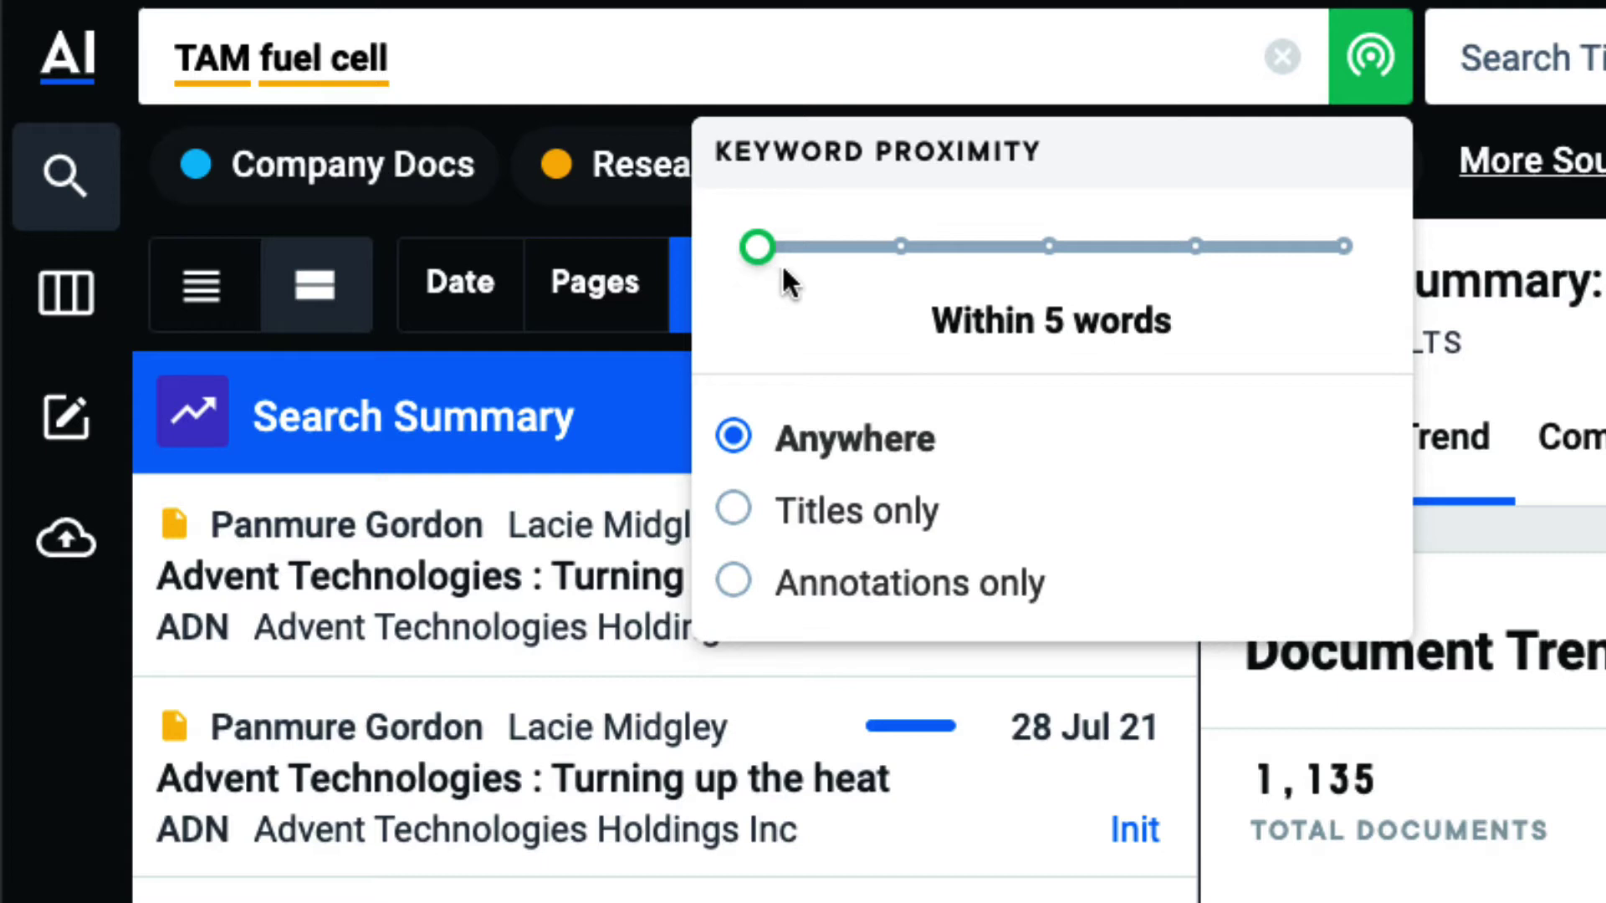
drag(756, 247, 904, 247)
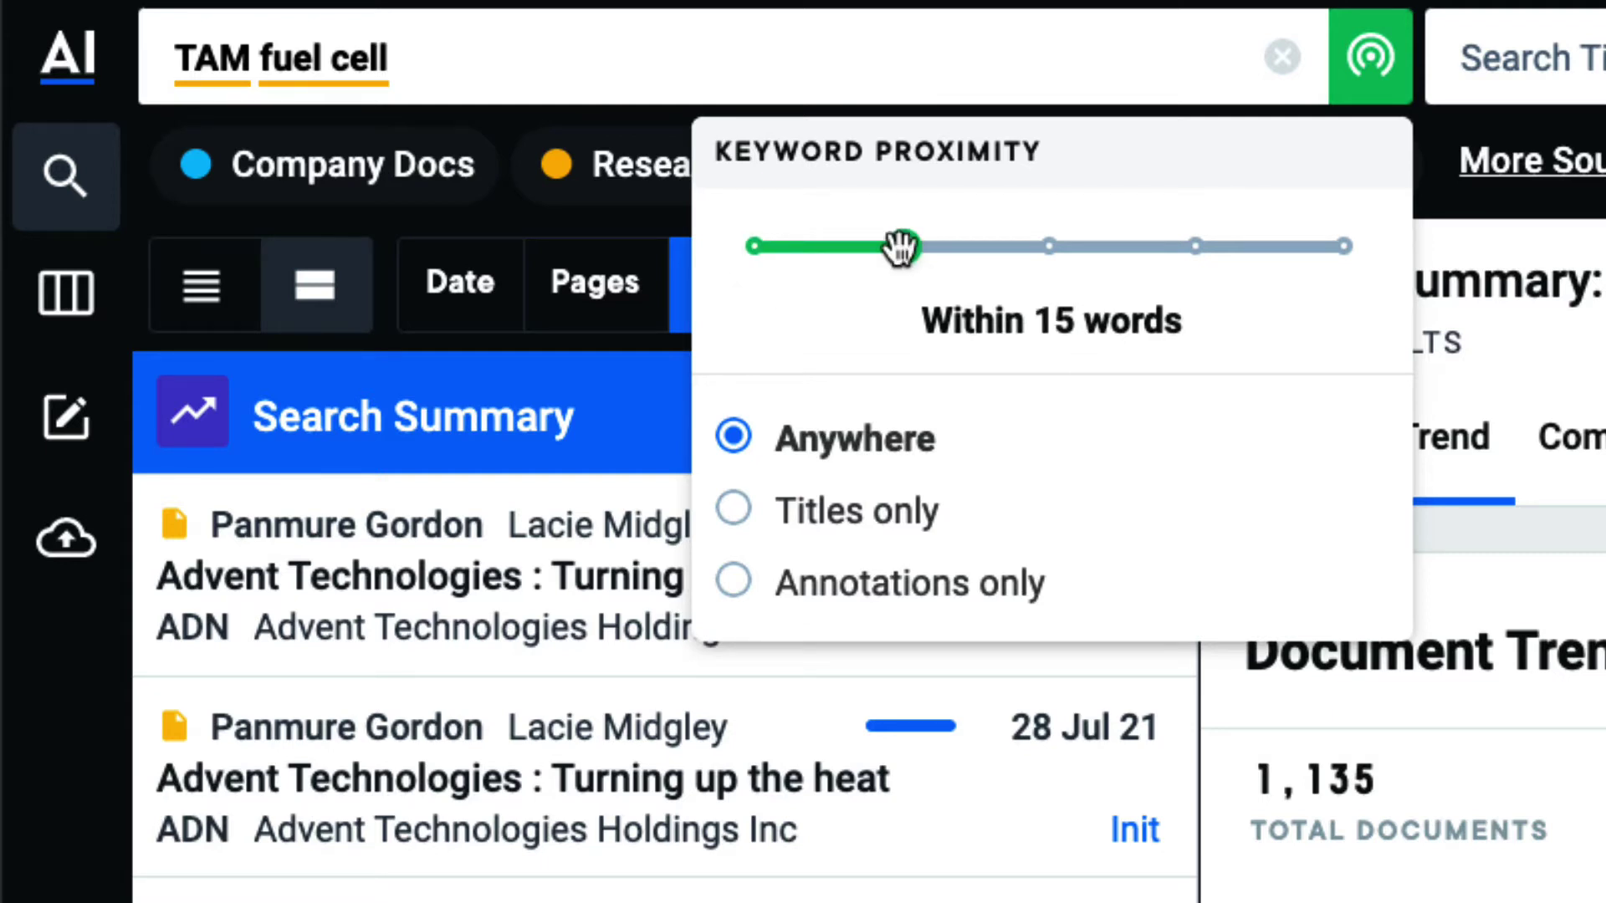
click(1060, 249)
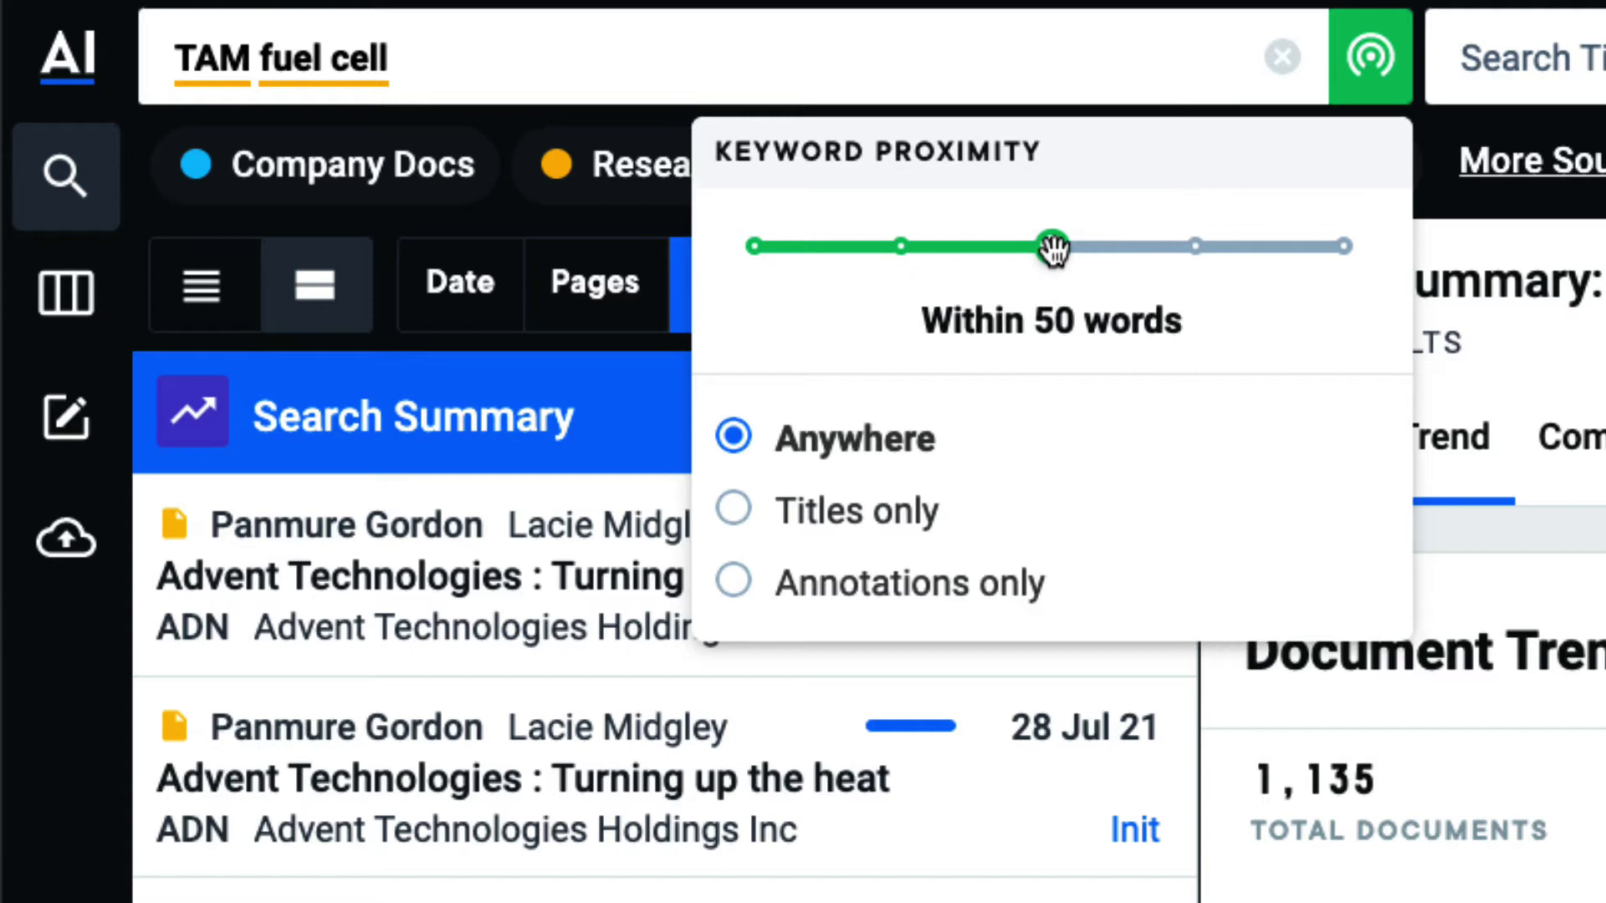
drag(1054, 249, 1199, 247)
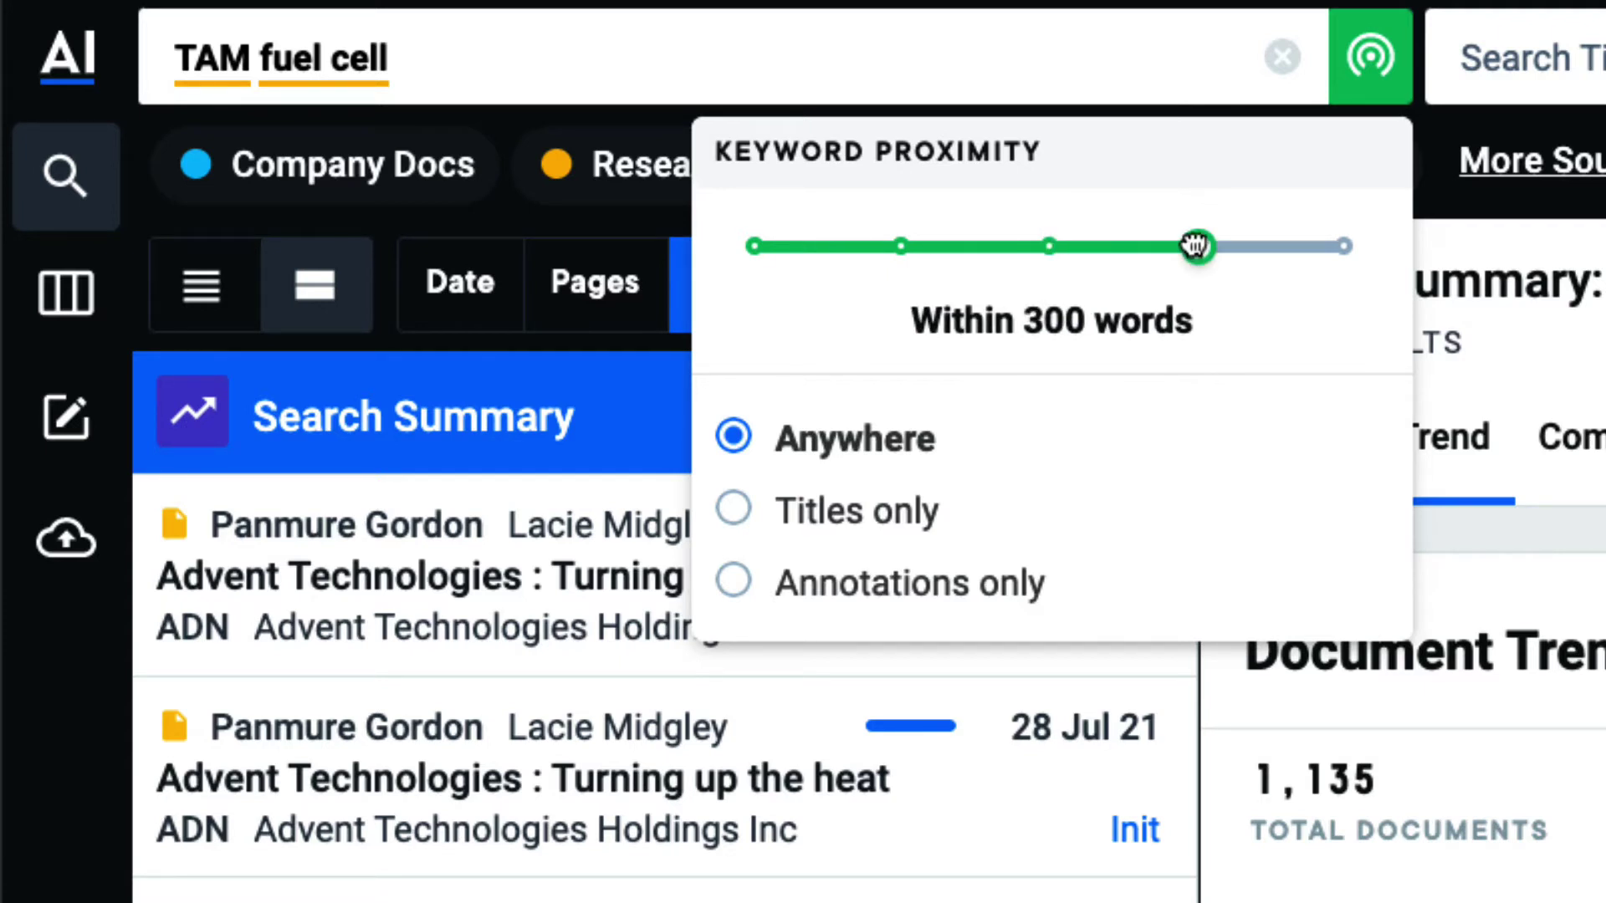
drag(1198, 247, 757, 249)
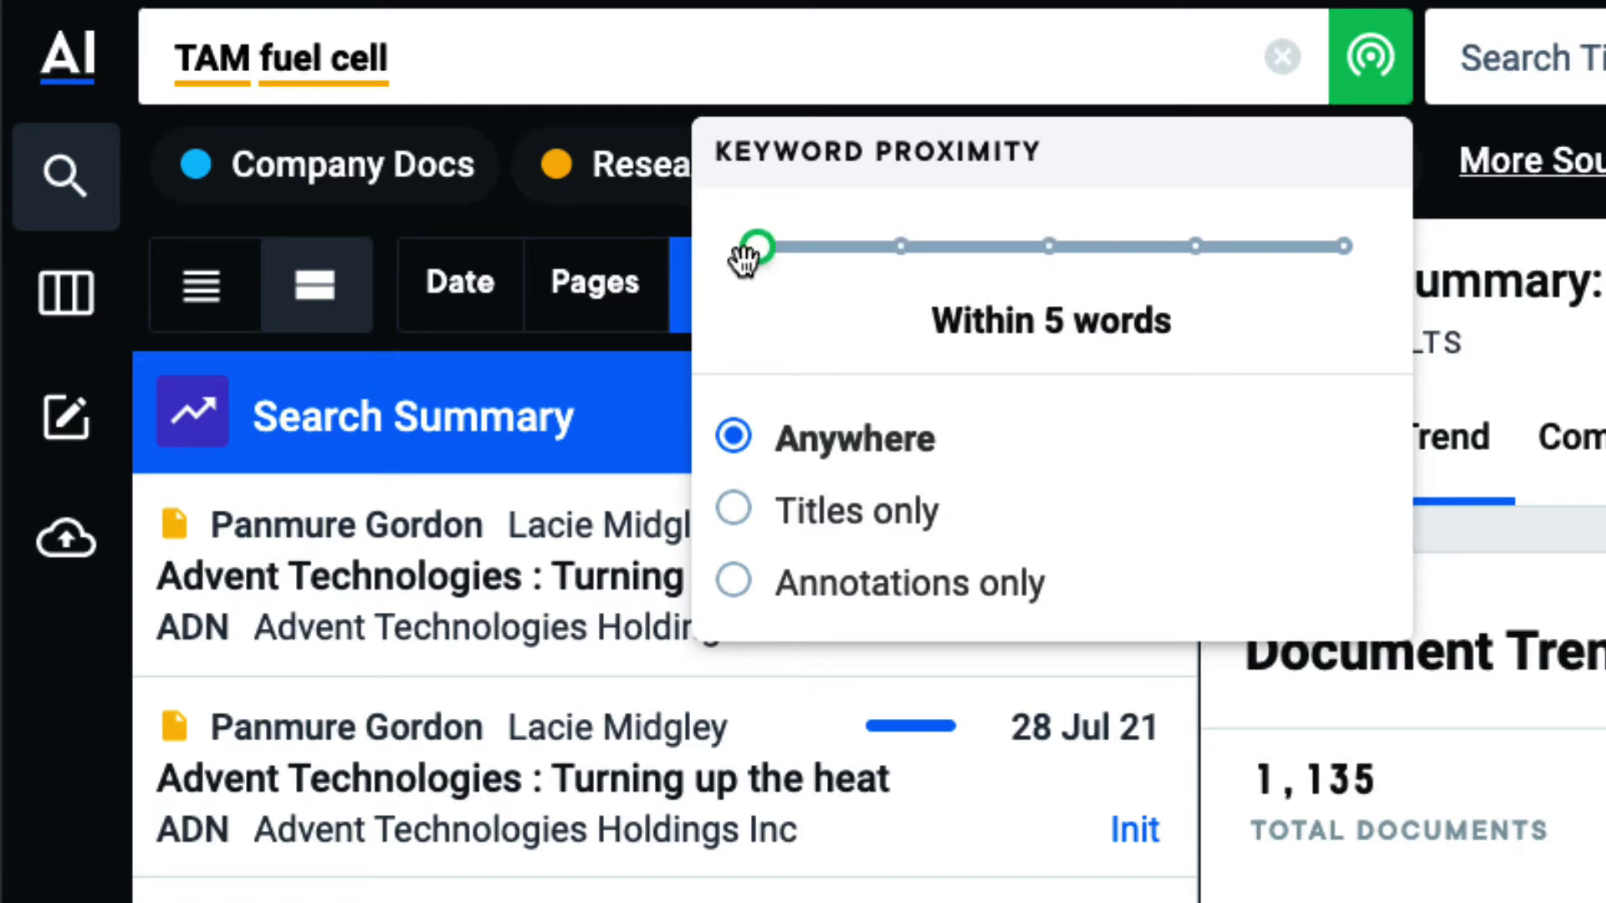
Limit keyword matching to Titles only, keeping proximity at within 5 words.
click(773, 527)
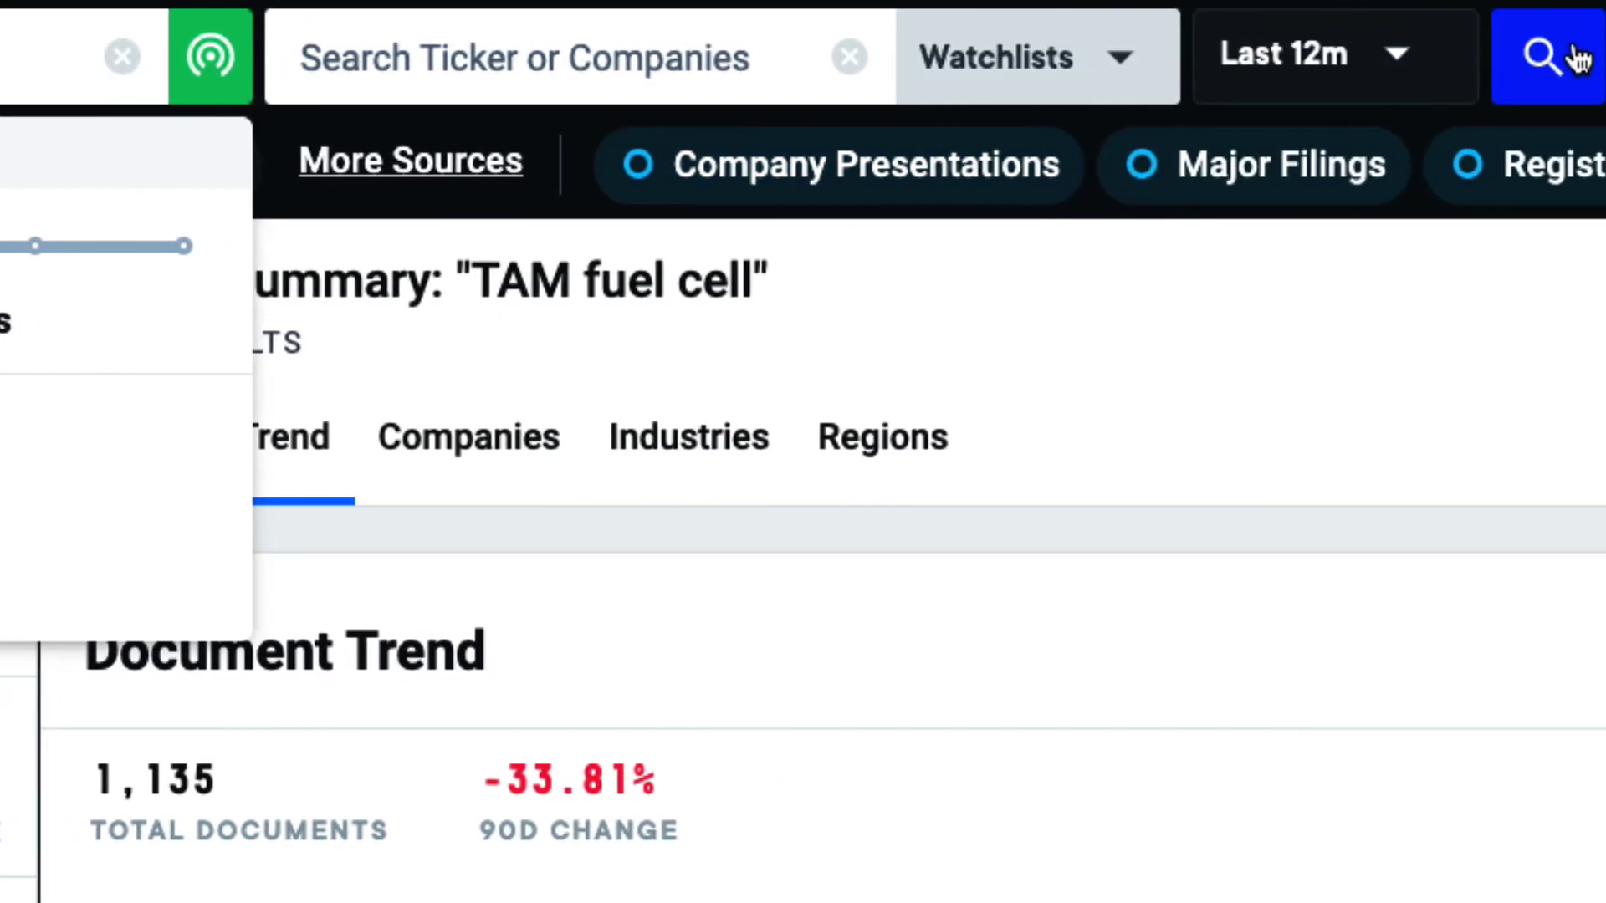
Rerun the titles-only search, narrowing to 6 documents, and open the top Raymond James report.
click(1534, 56)
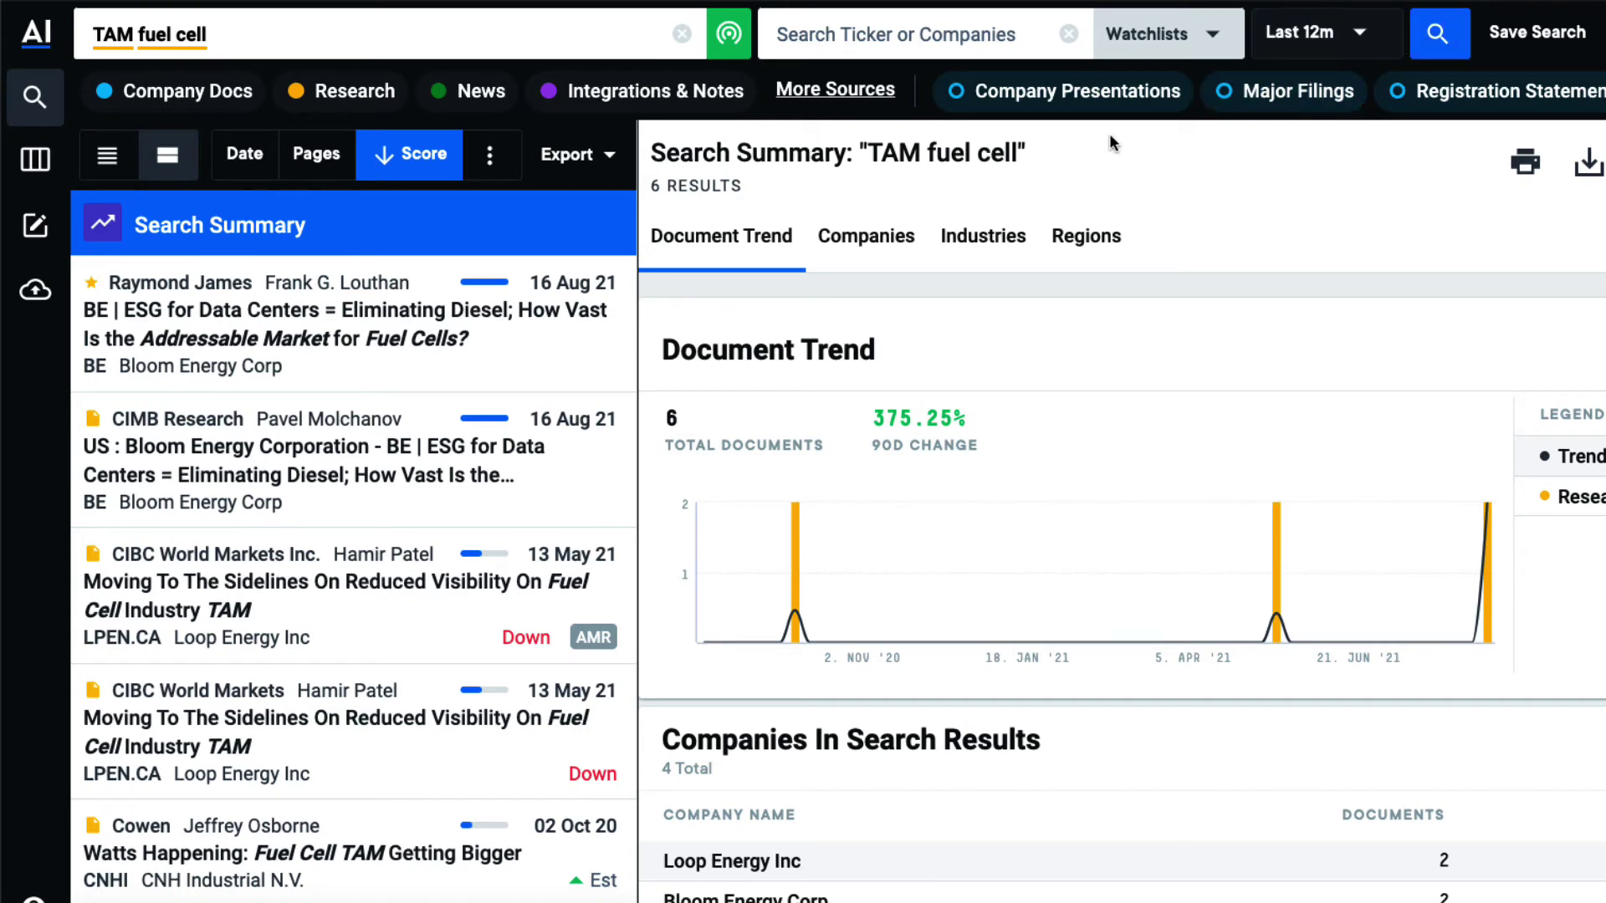
click(425, 339)
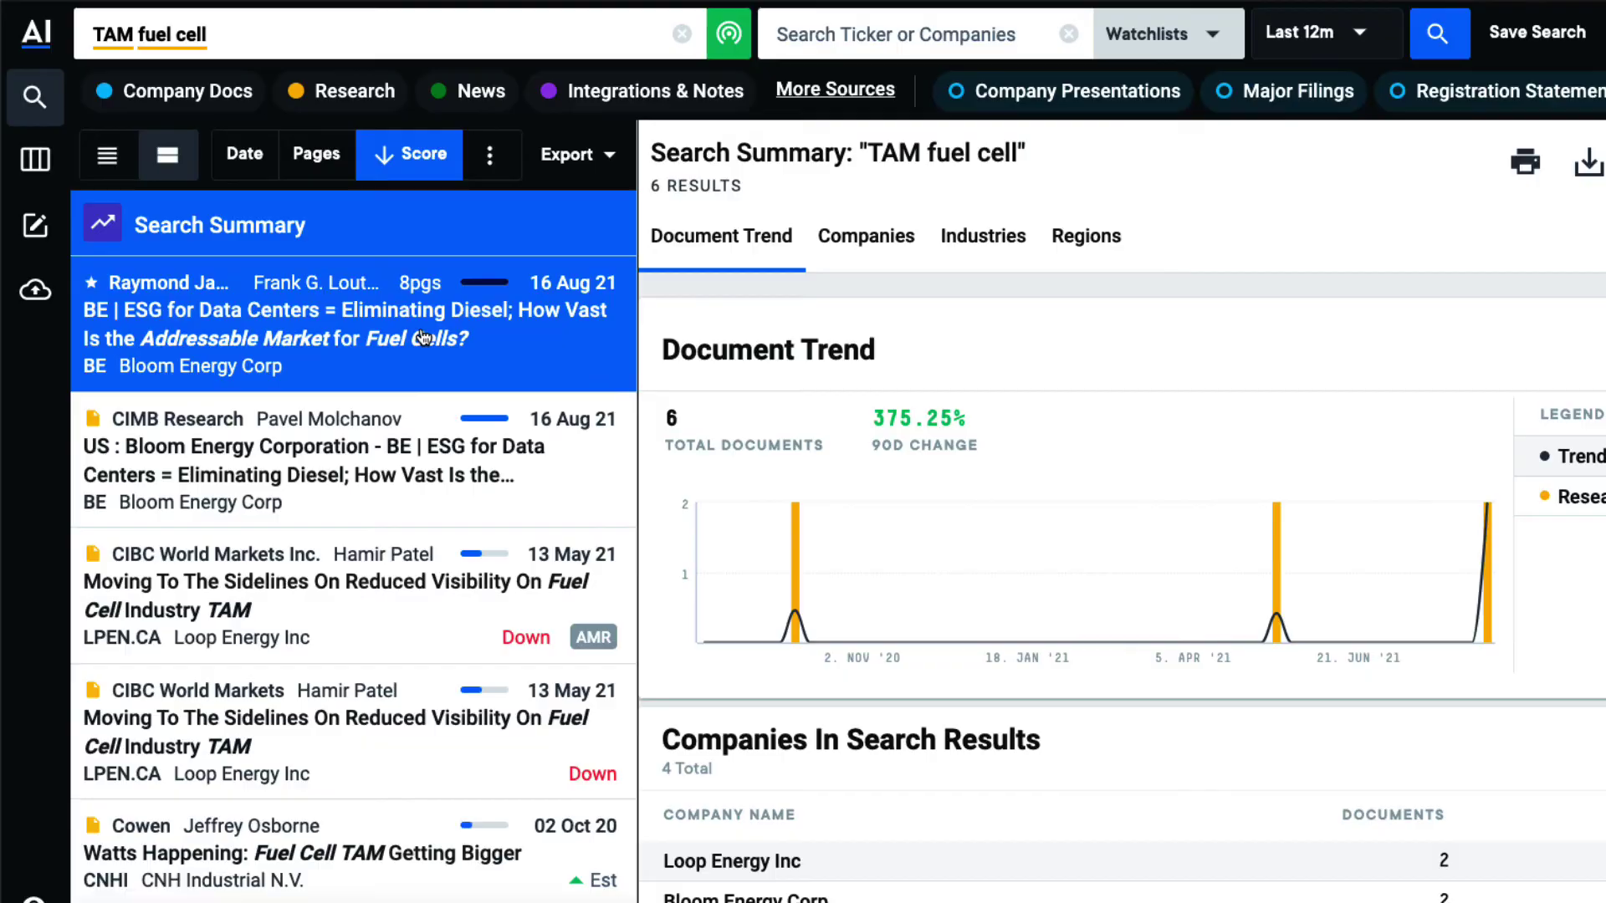